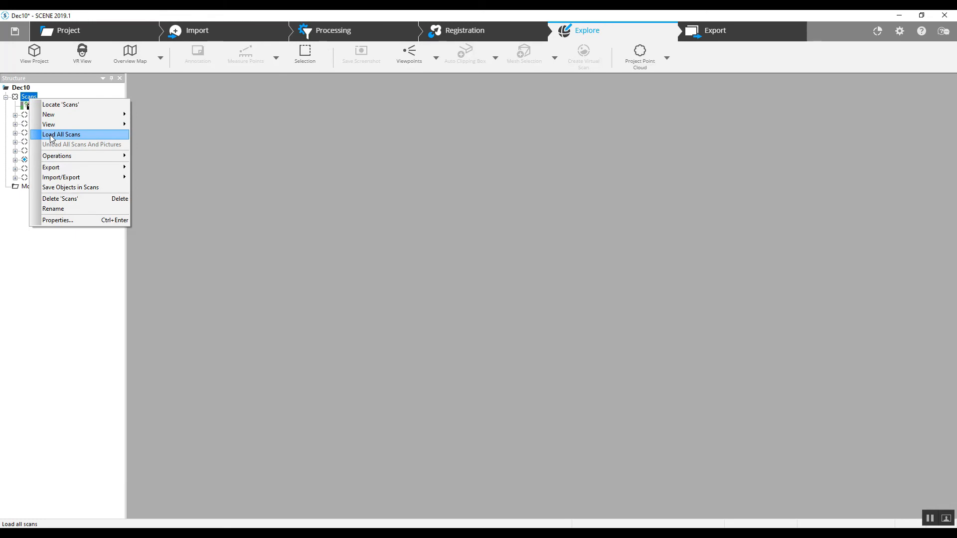
# Step: Load all scans of the Dec10 project and open FARO_Scan_003 for viewing
pyautogui.click(50, 135)
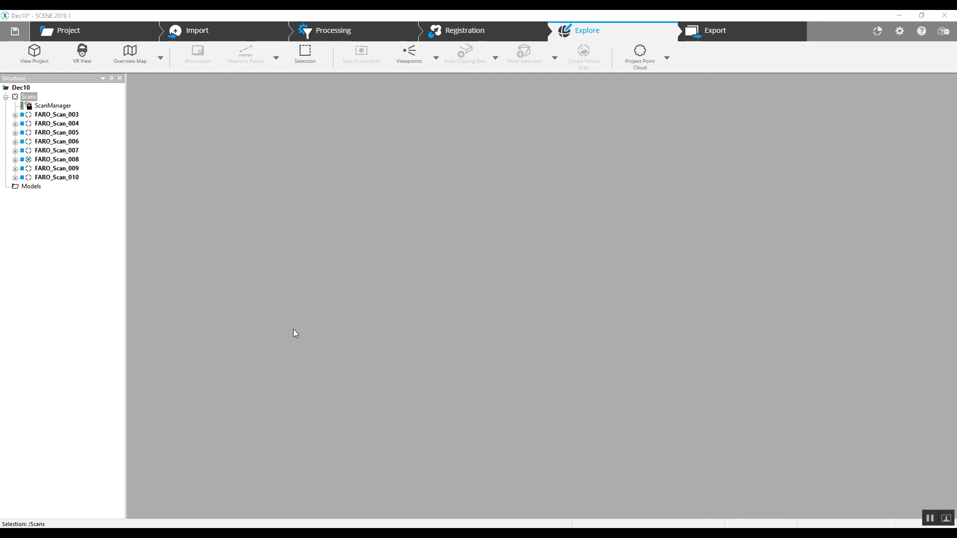
pyautogui.doubleClick(51, 116)
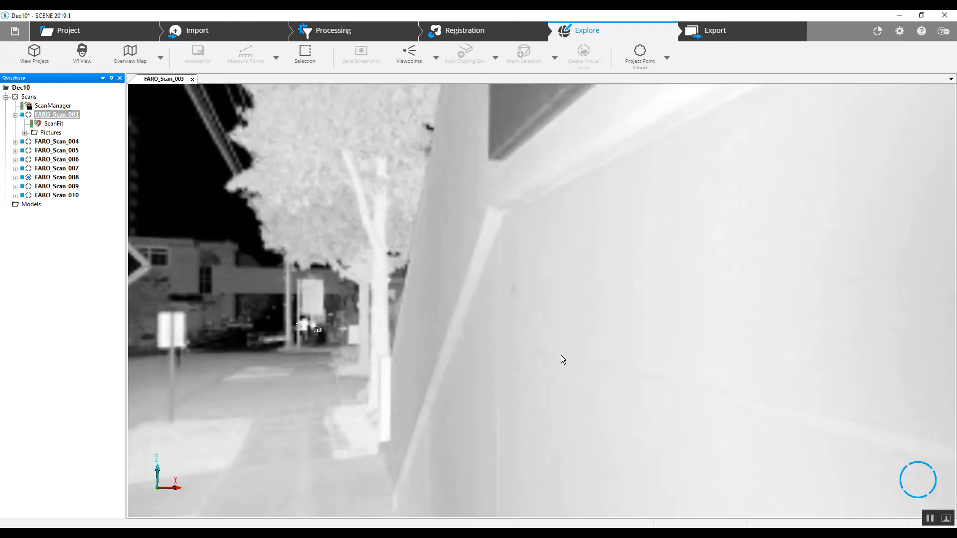
# Step: Examine the vertical streaks of traffic noise along the street in FARO_Scan_003
pyautogui.moveTo(361, 350)
pyautogui.mouseDown()
pyautogui.moveTo(530, 332)
pyautogui.moveTo(800, 363)
pyautogui.moveTo(704, 344)
pyautogui.moveTo(623, 362)
pyautogui.moveTo(539, 352)
pyautogui.moveTo(559, 363)
pyautogui.moveTo(408, 342)
pyautogui.moveTo(446, 353)
pyautogui.moveTo(608, 349)
pyautogui.moveTo(533, 356)
pyautogui.moveTo(386, 331)
pyautogui.mouseUp()
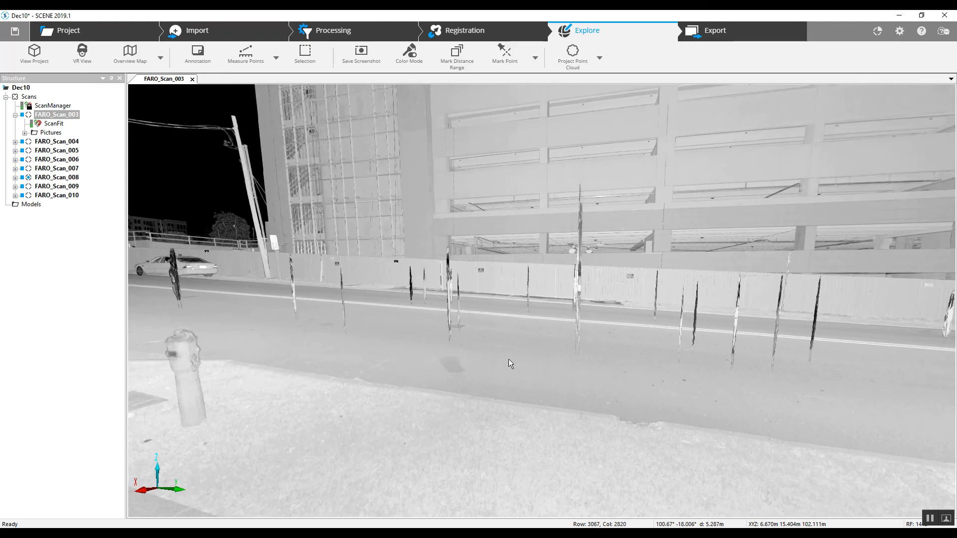
pyautogui.moveTo(509, 359); pyautogui.dragTo(486, 359)
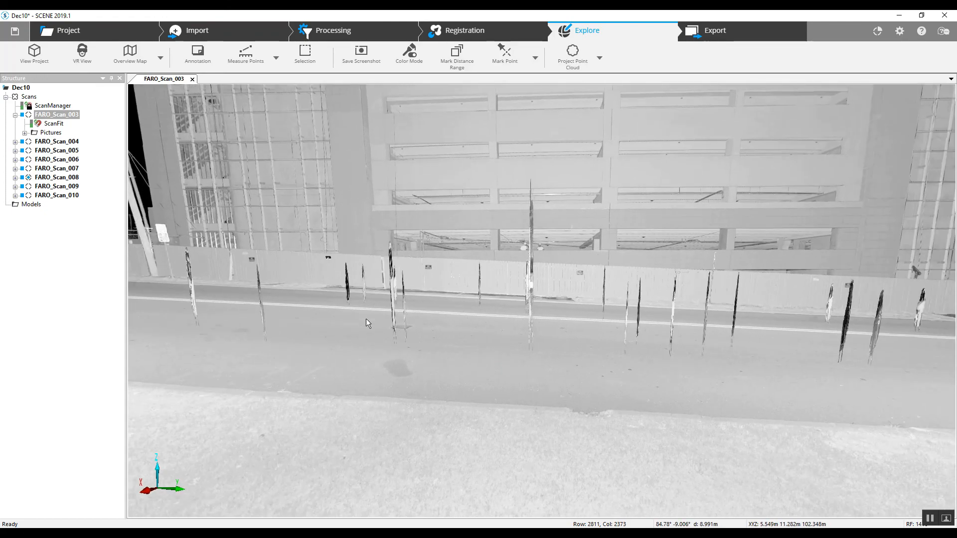
pyautogui.moveTo(375, 309)
pyautogui.mouseDown()
pyautogui.moveTo(399, 305)
pyautogui.moveTo(370, 298)
pyautogui.mouseUp()
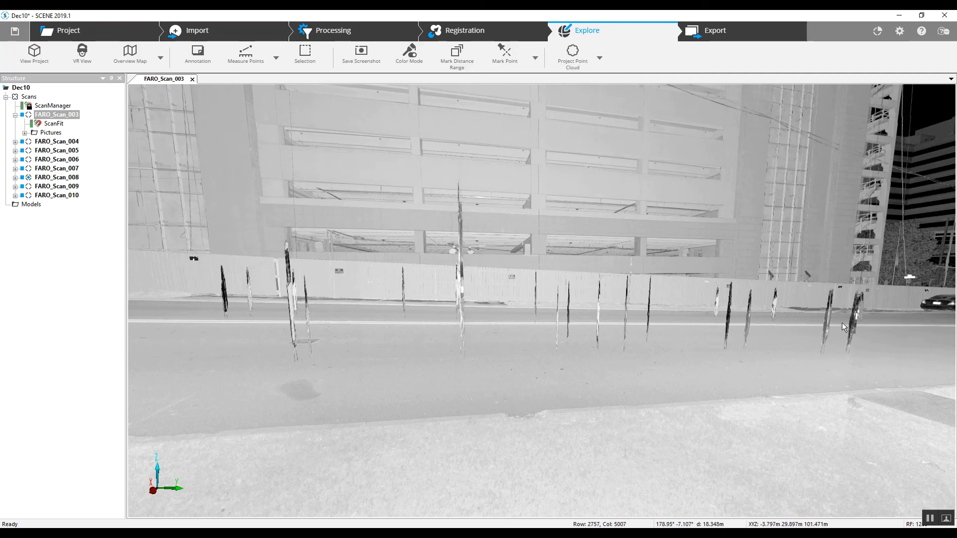
pyautogui.moveTo(390, 339)
pyautogui.mouseDown()
pyautogui.moveTo(325, 374)
pyautogui.moveTo(300, 368)
pyautogui.moveTo(331, 339)
pyautogui.moveTo(372, 325)
pyautogui.mouseUp()
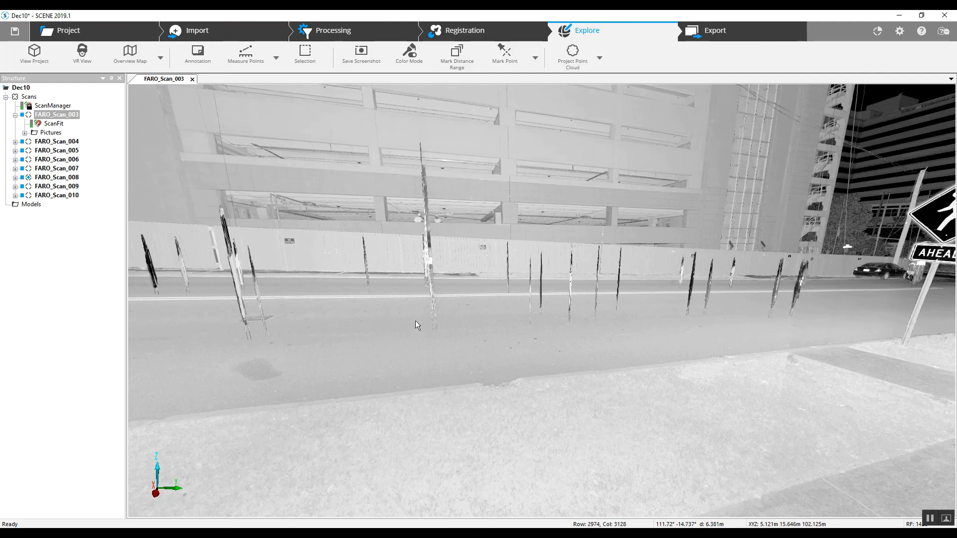
pyautogui.moveTo(508, 328)
pyautogui.mouseDown()
pyautogui.moveTo(568, 355)
pyautogui.moveTo(561, 348)
pyautogui.moveTo(557, 364)
pyautogui.moveTo(612, 373)
pyautogui.moveTo(608, 355)
pyautogui.mouseUp()
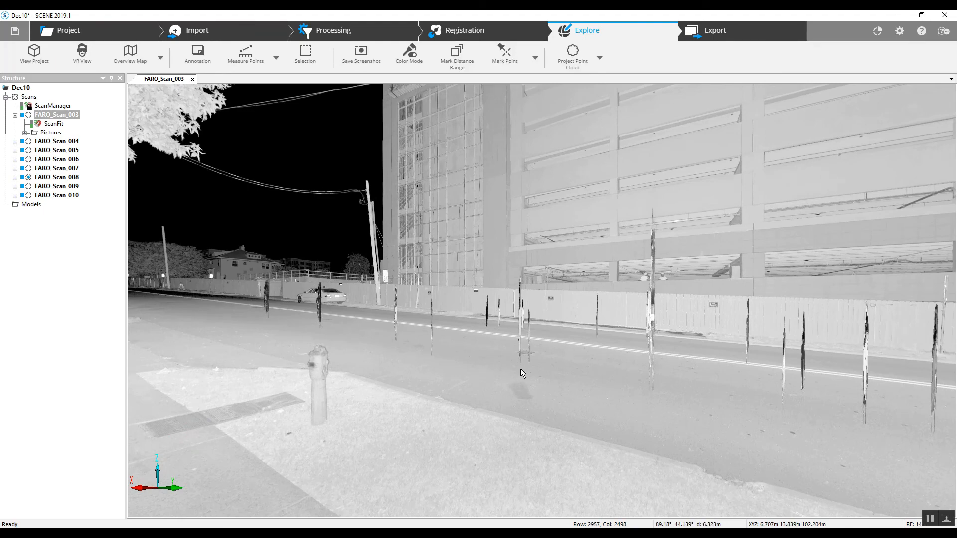
pyautogui.moveTo(519, 369); pyautogui.dragTo(501, 366)
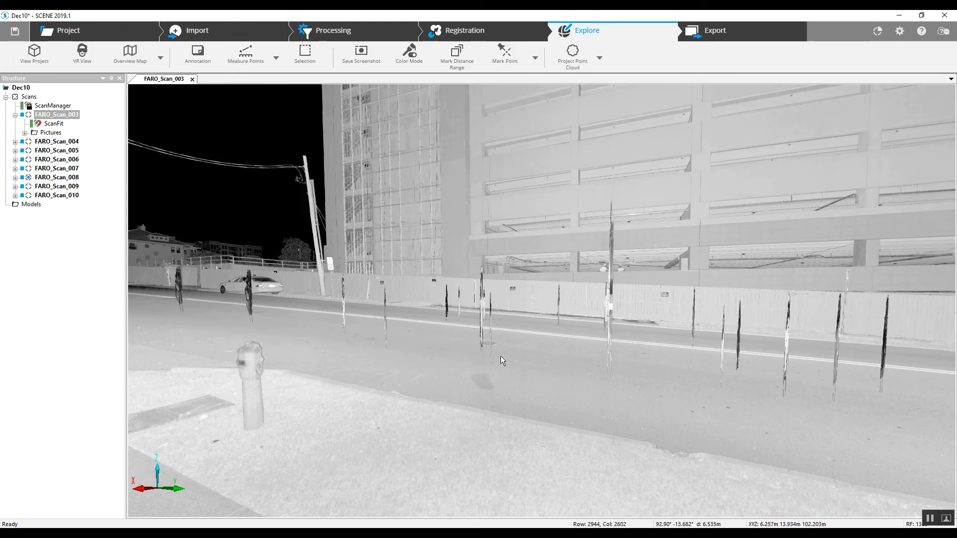
pyautogui.scroll(-1, 454, 373)
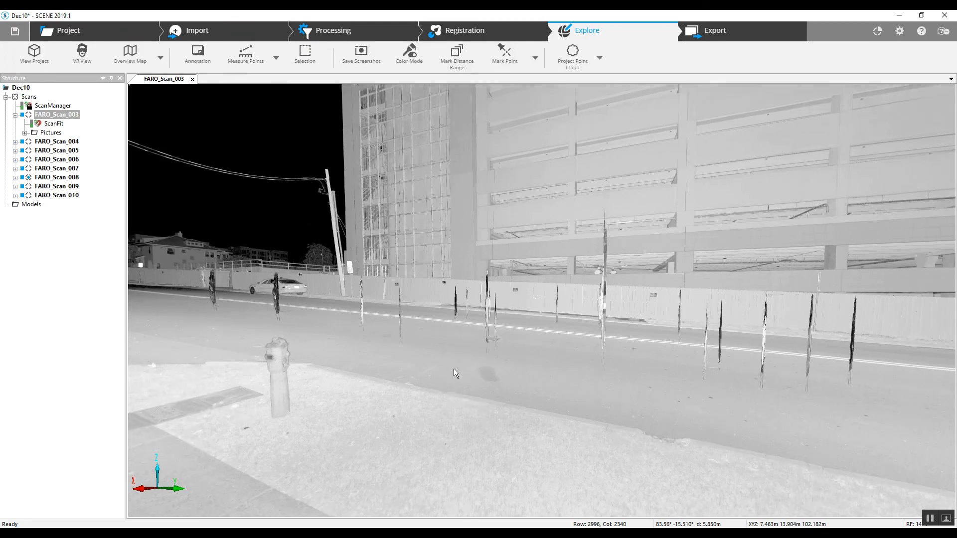
pyautogui.moveTo(408, 306)
pyautogui.mouseDown()
pyautogui.moveTo(432, 336)
pyautogui.moveTo(417, 340)
pyautogui.mouseUp()
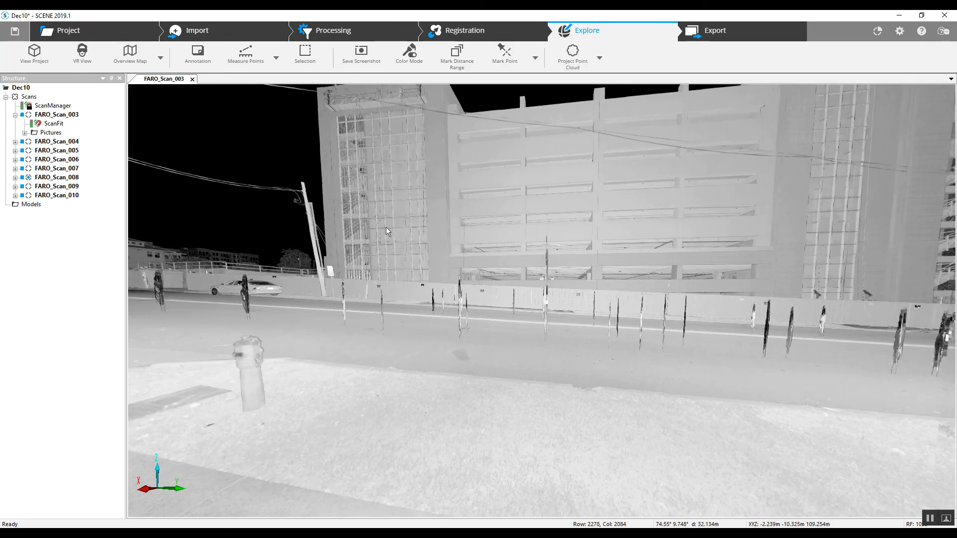
# Step: Select a wide rectangle over the street and garage facade in FARO_Scan_003 and open that selection in a 3D view
pyautogui.click(305, 53)
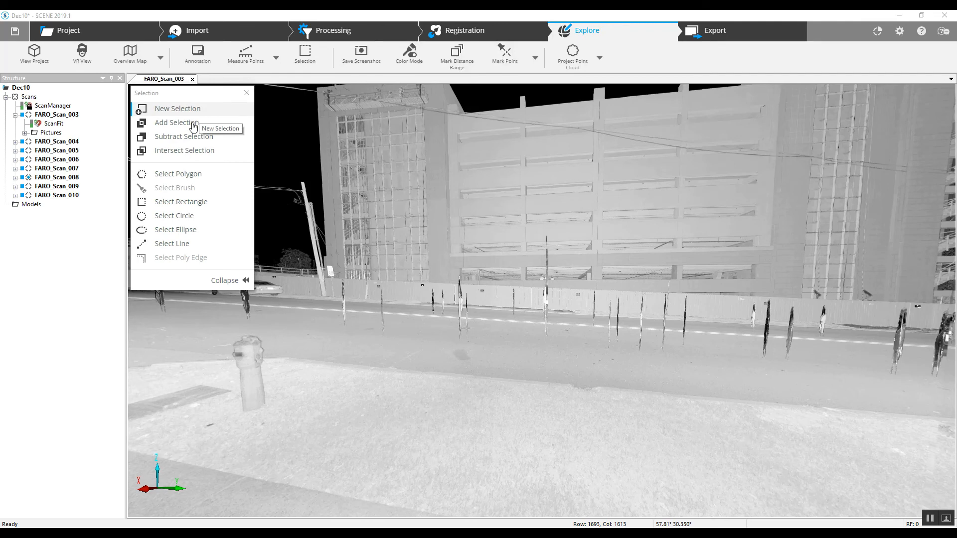
pyautogui.click(187, 208)
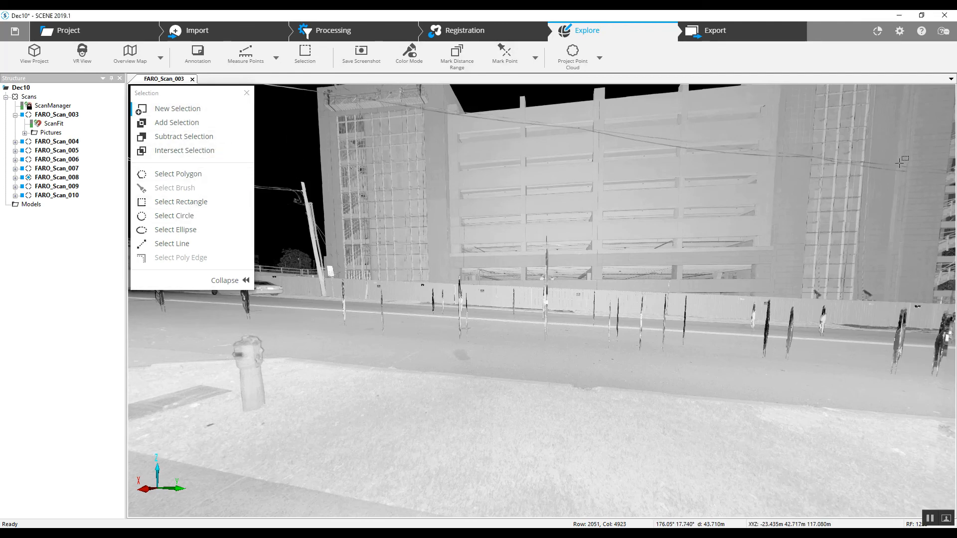
pyautogui.moveTo(919, 157); pyautogui.dragTo(842, 366)
pyautogui.moveTo(813, 397); pyautogui.dragTo(135, 424)
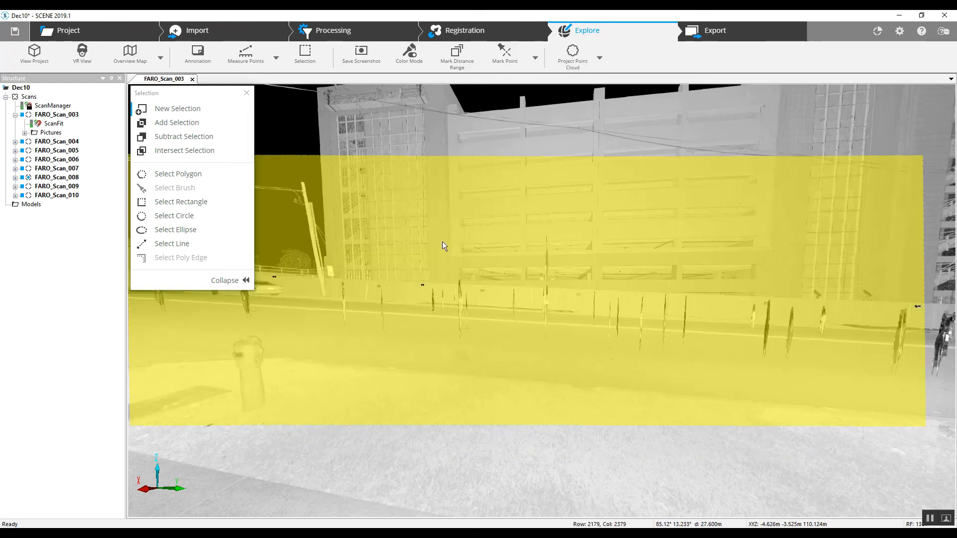
pyautogui.rightClick(443, 243)
pyautogui.moveTo(481, 251)
pyautogui.click(518, 248)
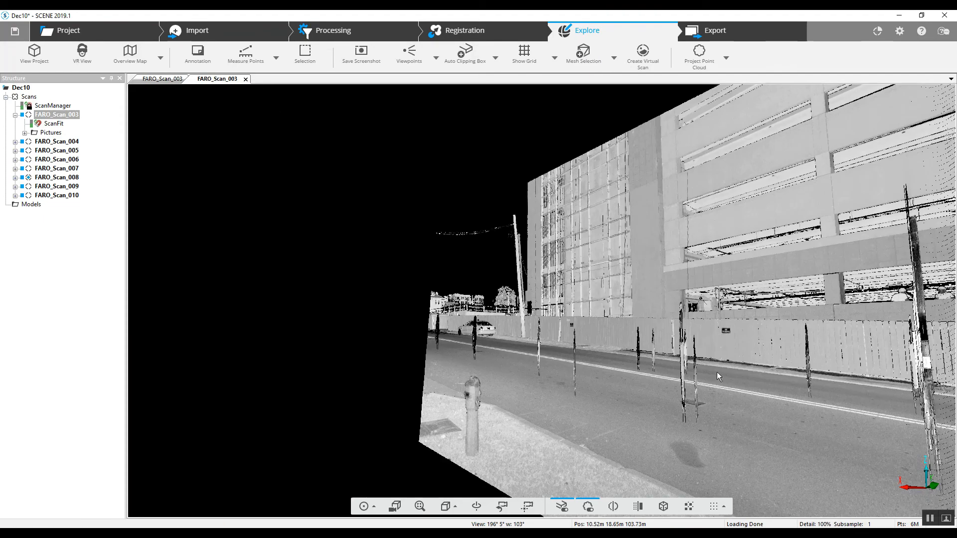
# Step: Outline the stray points standing above the ground beyond the garage with a polygon selection and delete the points inside it
pyautogui.moveTo(701, 409)
pyautogui.mouseDown()
pyautogui.moveTo(408, 345)
pyautogui.moveTo(459, 353)
pyautogui.moveTo(444, 346)
pyautogui.mouseUp()
pyautogui.scroll(2, 441, 337)
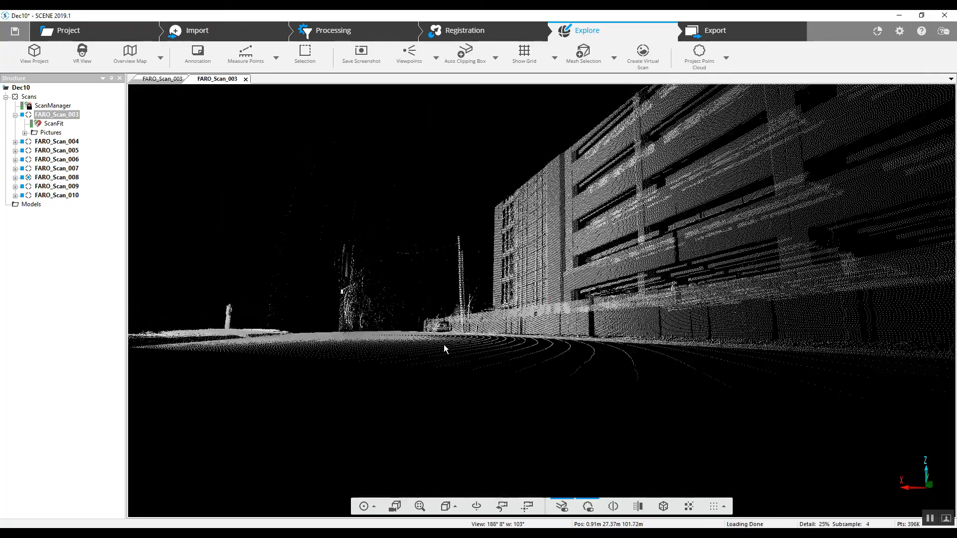
pyautogui.scroll(-2, 445, 344)
pyautogui.moveTo(449, 346); pyautogui.dragTo(758, 379)
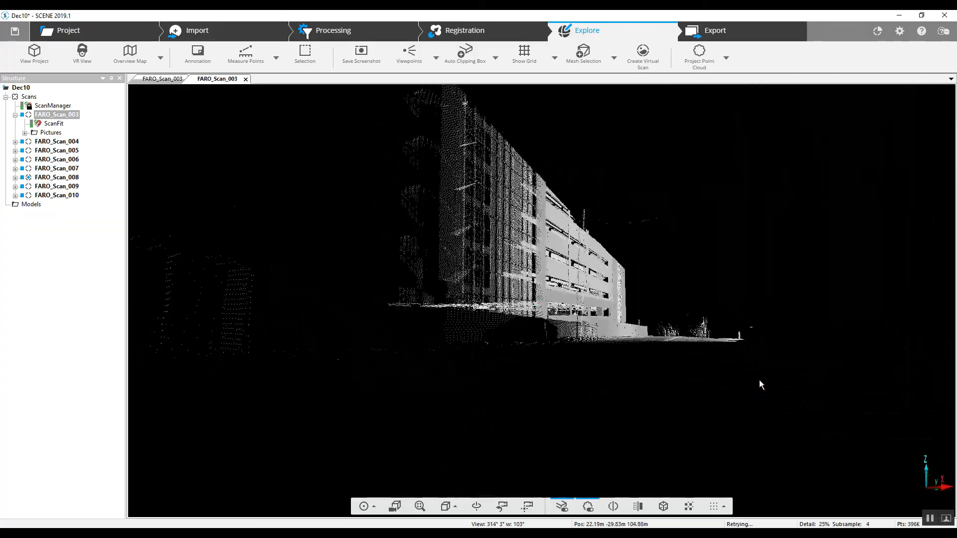
pyautogui.scroll(3, 711, 370)
pyautogui.moveTo(694, 368)
pyautogui.mouseDown()
pyautogui.moveTo(649, 359)
pyautogui.moveTo(681, 371)
pyautogui.moveTo(652, 341)
pyautogui.moveTo(705, 332)
pyautogui.mouseUp()
pyautogui.scroll(4, 674, 367)
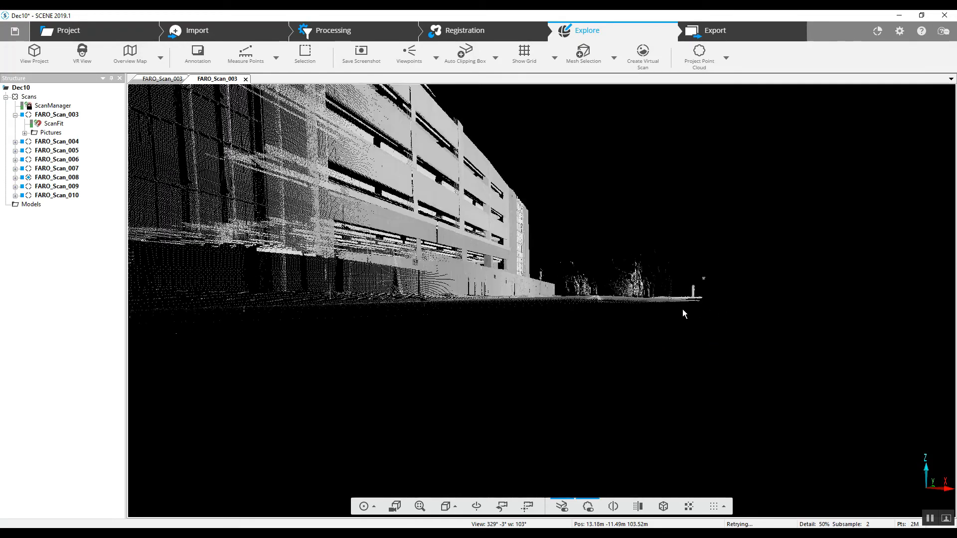
pyautogui.click(308, 55)
pyautogui.click(196, 173)
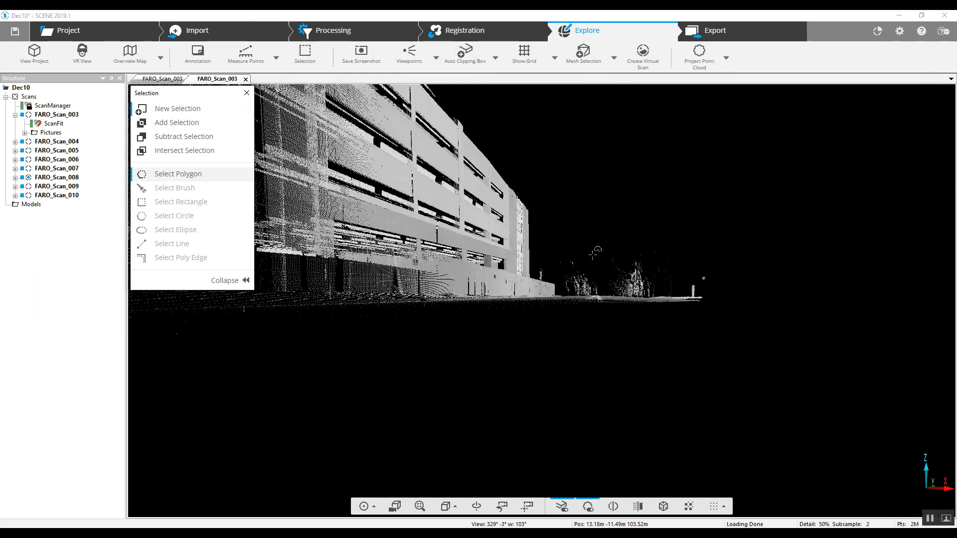
pyautogui.click(561, 254)
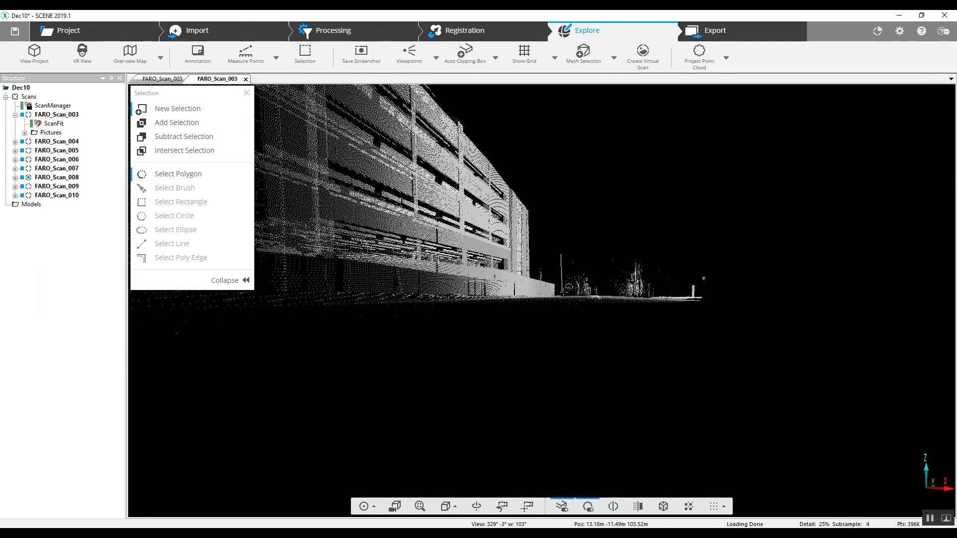
pyautogui.click(562, 292)
pyautogui.click(580, 294)
pyautogui.click(684, 275)
pyautogui.click(665, 250)
pyautogui.doubleClick(565, 246)
pyautogui.click(678, 293)
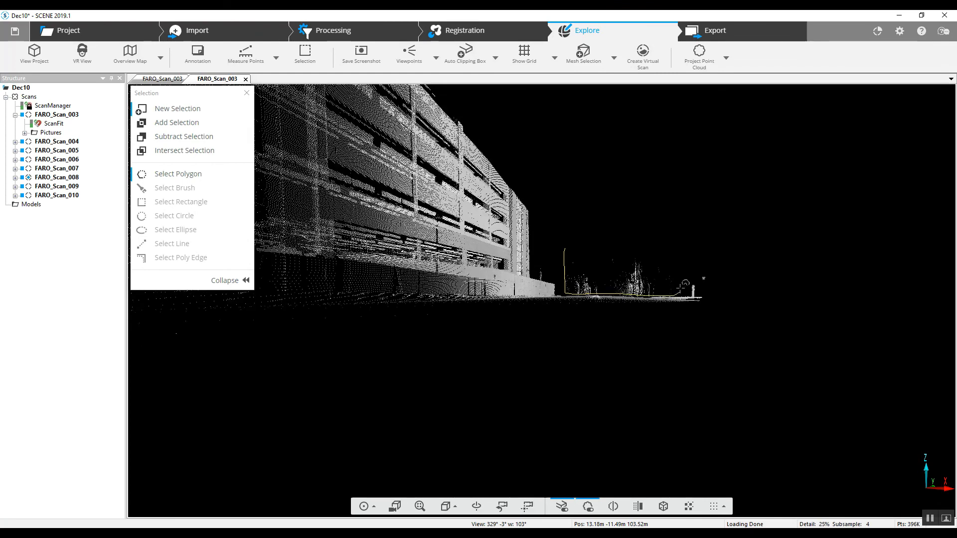
pyautogui.click(674, 245)
pyautogui.click(607, 243)
pyautogui.rightClick(603, 253)
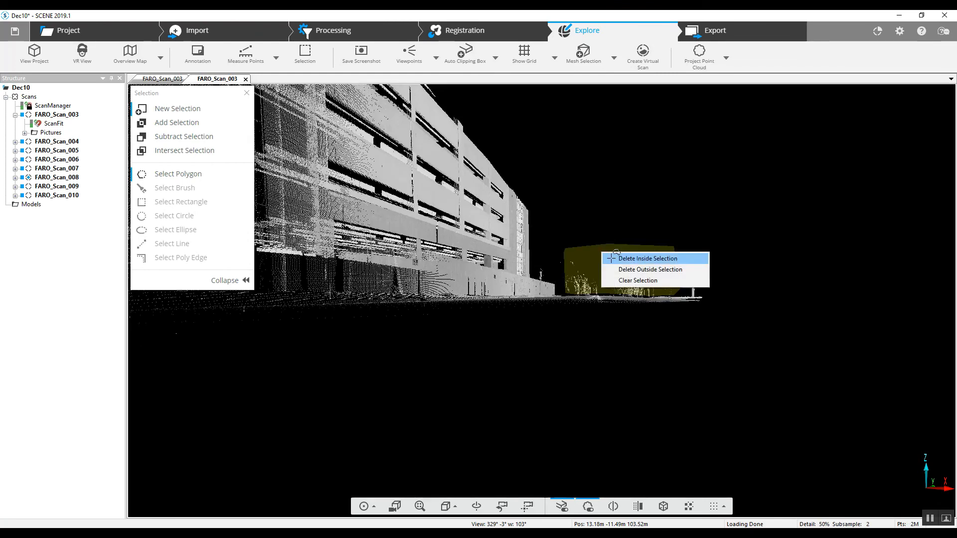
pyautogui.click(610, 258)
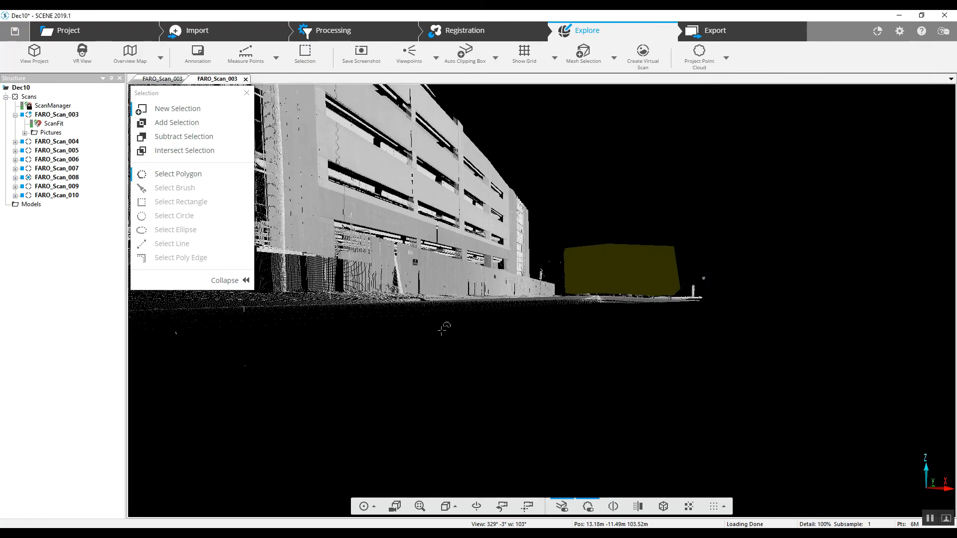
# Step: Share the changes made to FARO_Scan_003 with the project, leaving the comment empty
pyautogui.moveTo(496, 347); pyautogui.dragTo(491, 327)
pyautogui.click(82, 52)
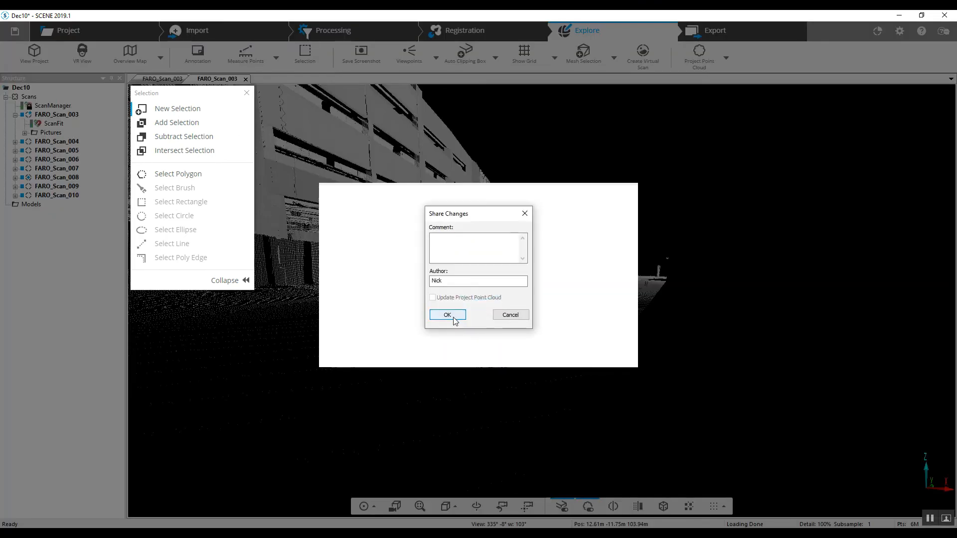
pyautogui.click(447, 314)
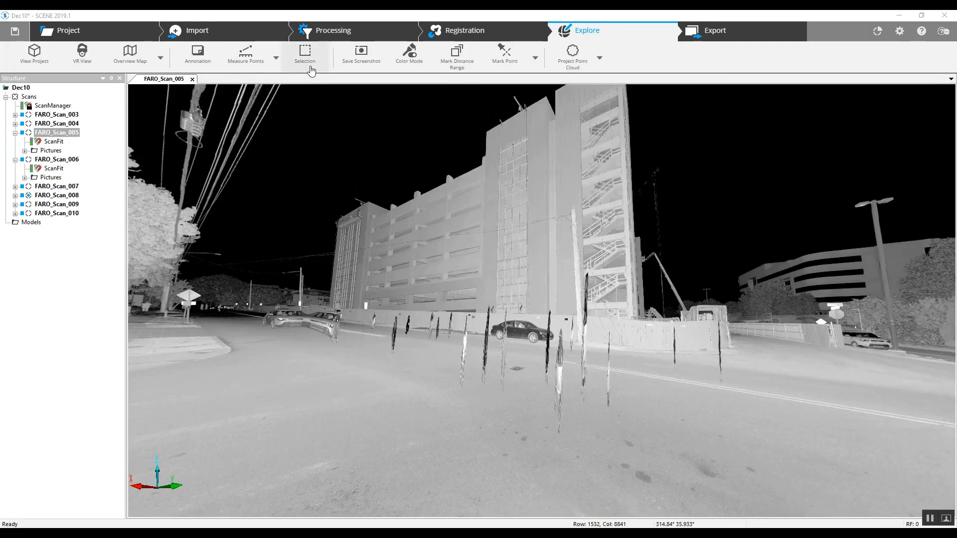
# Step: Select a wide rectangle over the street and building in FARO_Scan_005, open it in a 3D view and dismiss the selection tools
pyautogui.click(310, 66)
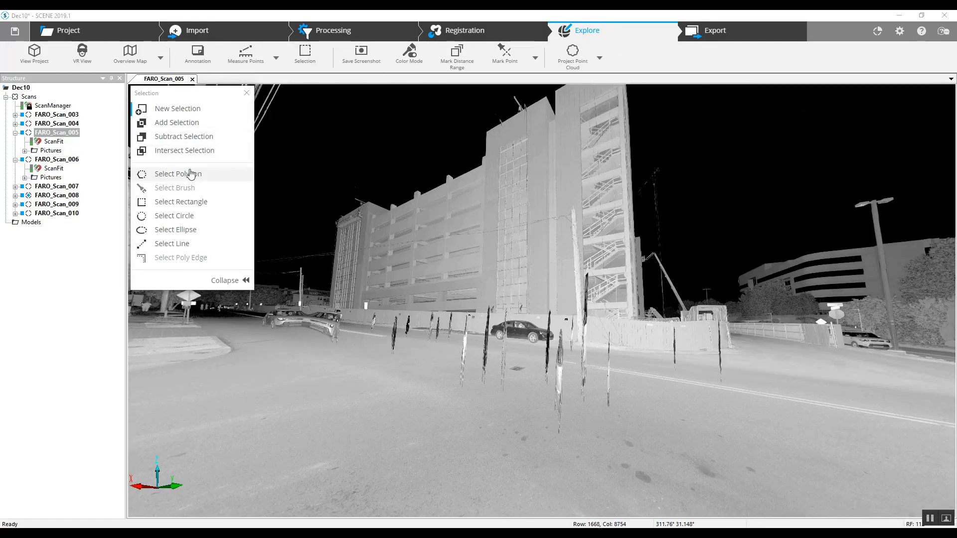
pyautogui.click(195, 201)
pyautogui.moveTo(911, 192); pyautogui.dragTo(145, 468)
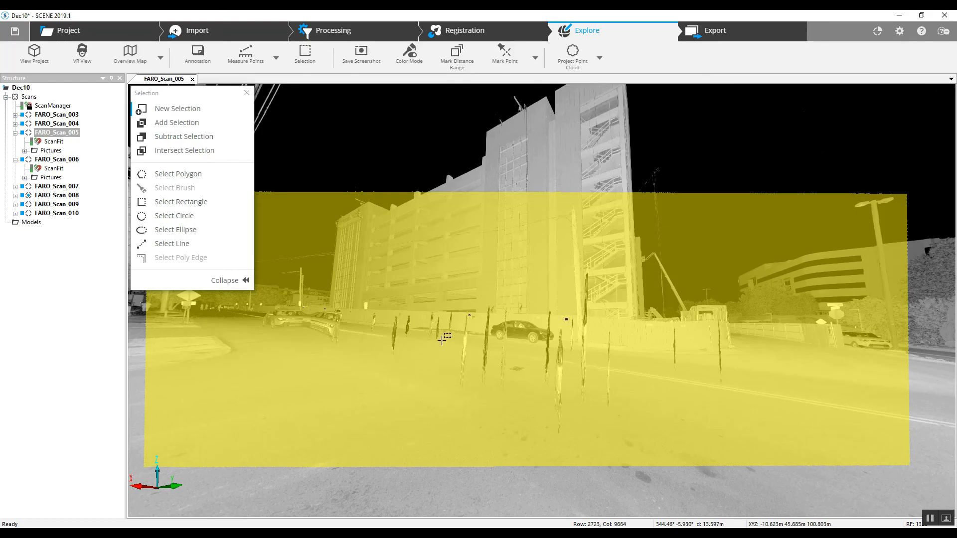
pyautogui.rightClick(445, 333)
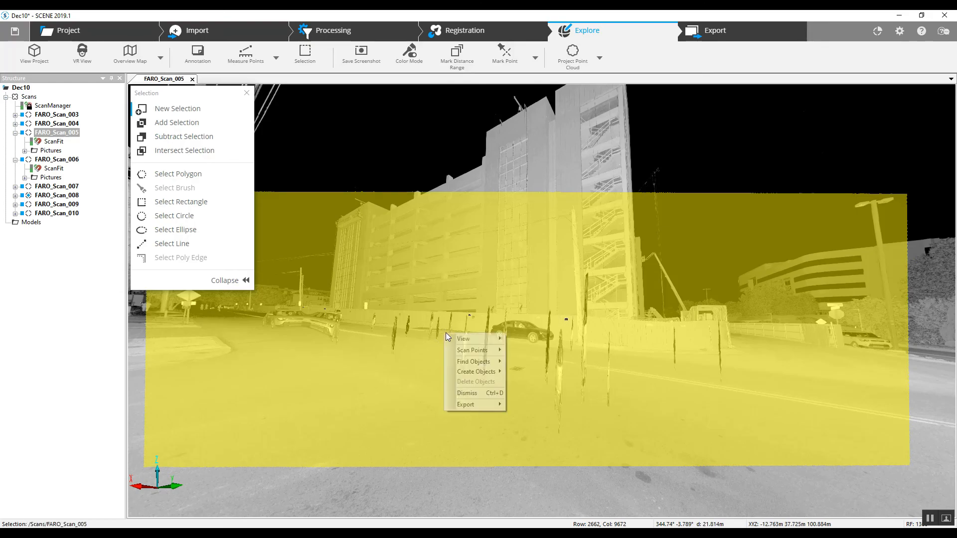
pyautogui.moveTo(468, 341)
pyautogui.click(520, 339)
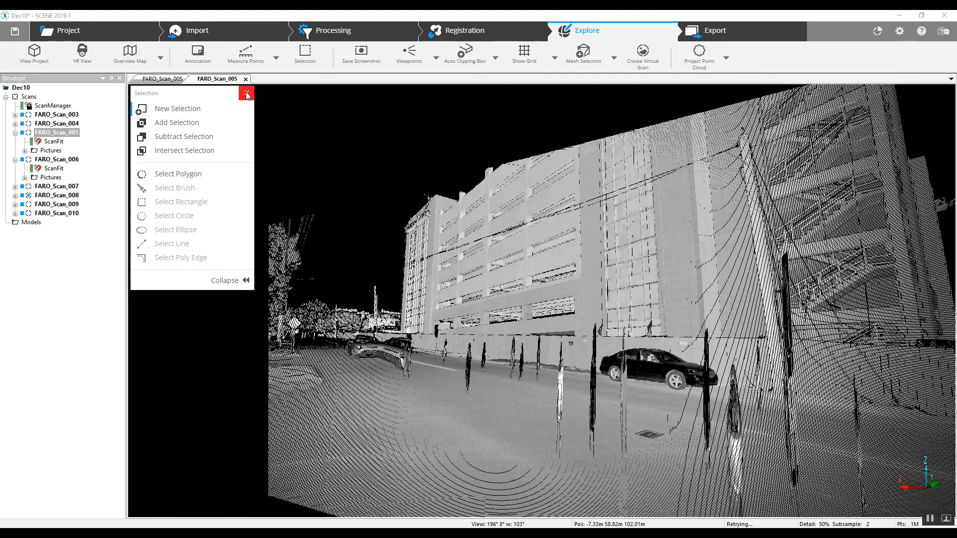
pyautogui.click(246, 93)
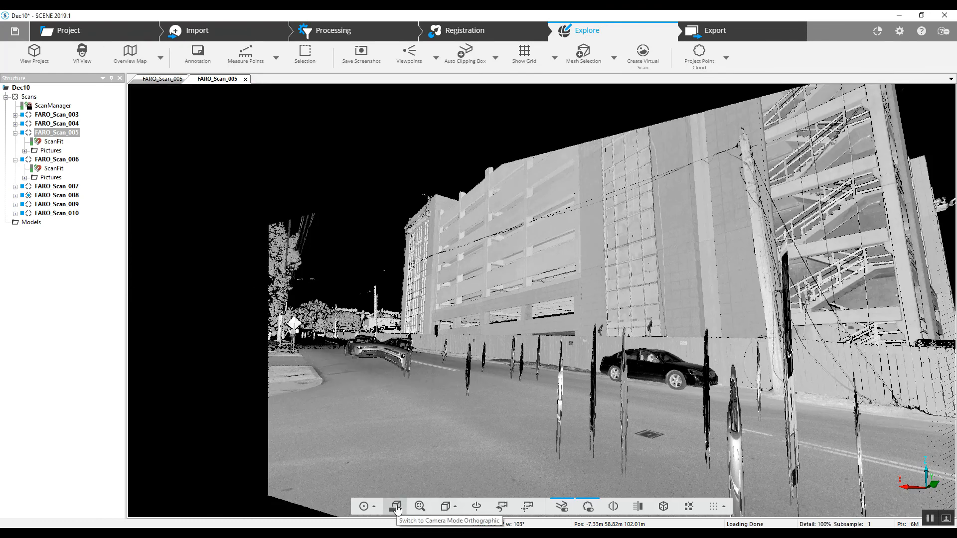
# Step: Switch the 3D view of FARO_Scan_005 to orthographic camera mode and set a rotation point on the road
pyautogui.click(396, 507)
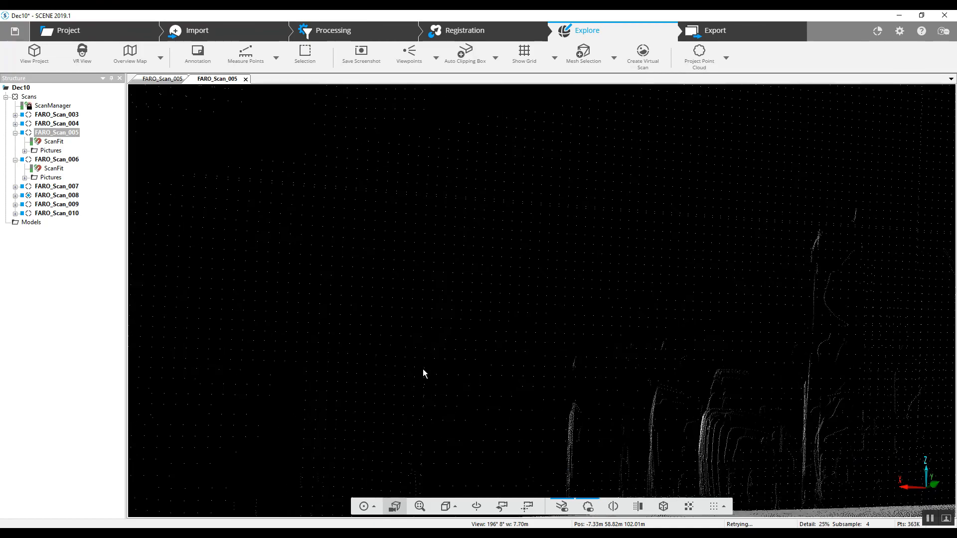
pyautogui.scroll(-4, 423, 370)
pyautogui.click(476, 506)
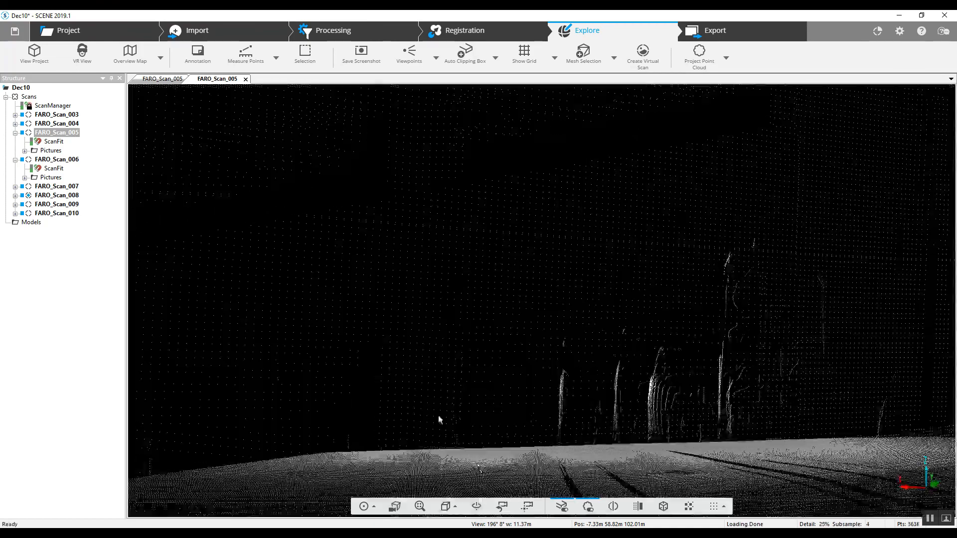
# Step: Outline the vehicle noise points standing above the road in FARO_Scan_005 with a polygon selection, viewed edge-on, and delete the points inside it
pyautogui.scroll(-7, 416, 390)
pyautogui.moveTo(412, 389); pyautogui.dragTo(746, 412)
pyautogui.moveTo(505, 436); pyautogui.dragTo(470, 439)
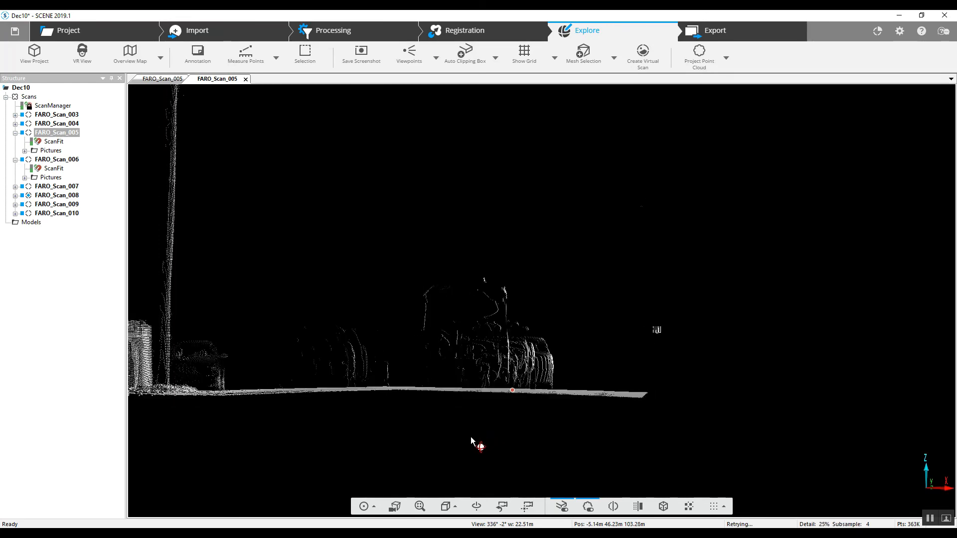
pyautogui.scroll(2, 467, 439)
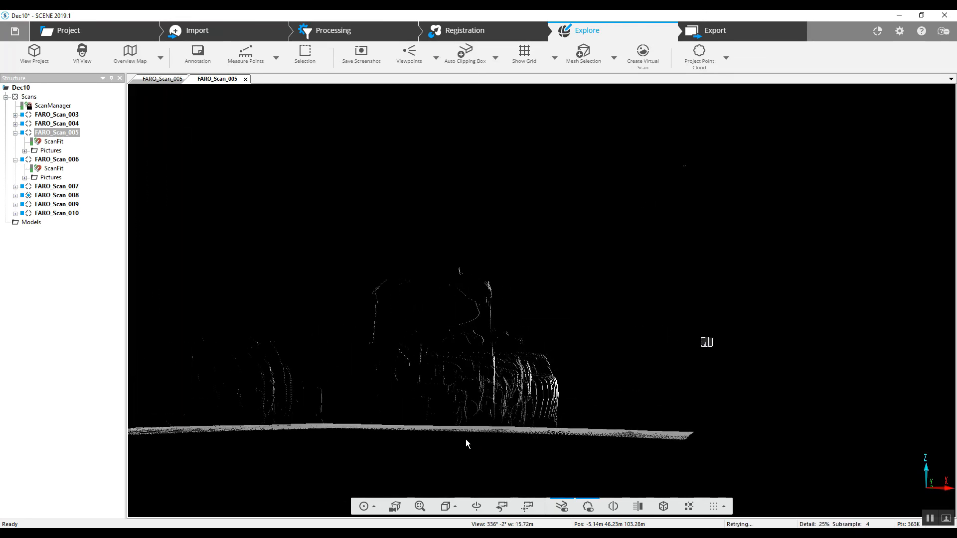
pyautogui.moveTo(468, 430); pyautogui.dragTo(436, 373, button='right')
pyautogui.moveTo(436, 374)
pyautogui.mouseDown()
pyautogui.moveTo(438, 387)
pyautogui.moveTo(451, 378)
pyautogui.moveTo(476, 387)
pyautogui.mouseUp()
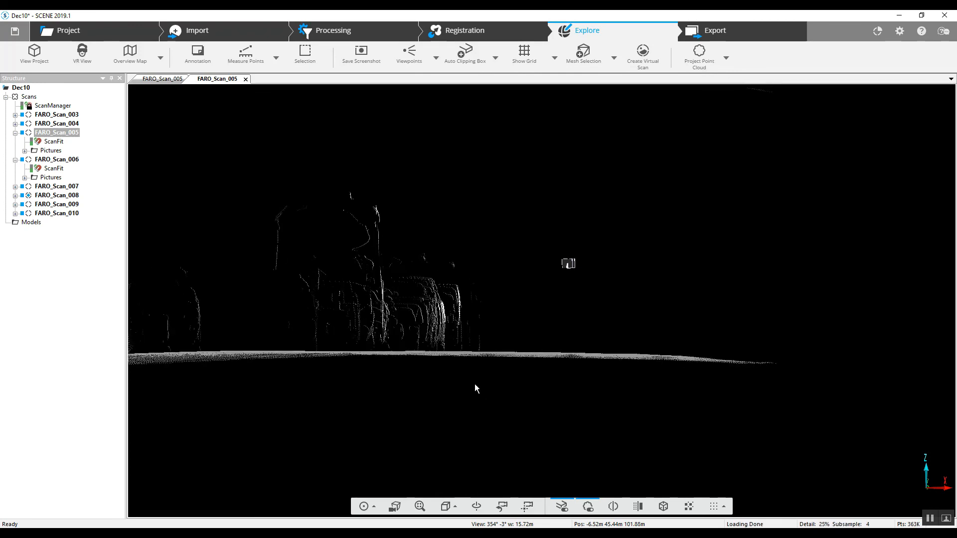
pyautogui.click(299, 68)
pyautogui.click(198, 180)
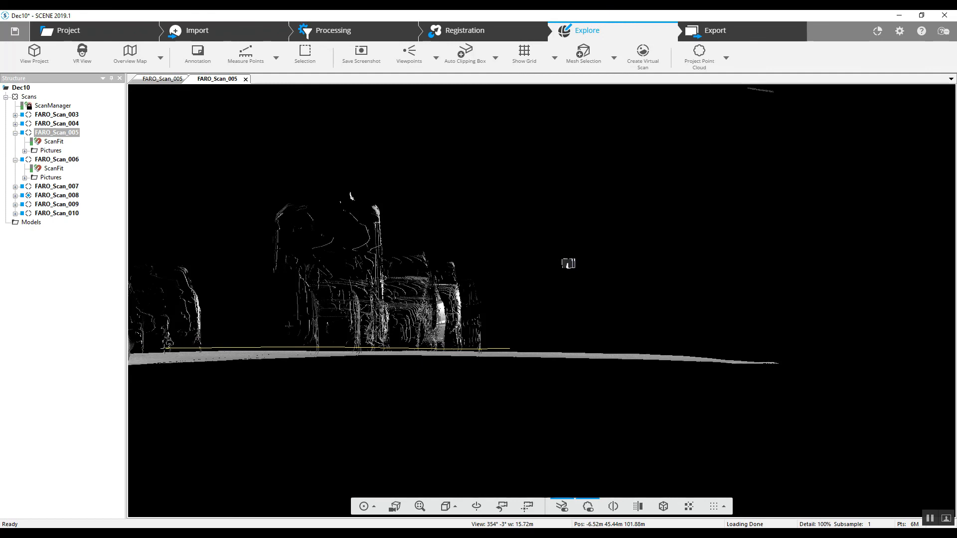
pyautogui.click(134, 259)
pyautogui.doubleClick(573, 321)
pyautogui.rightClick(511, 285)
pyautogui.click(530, 293)
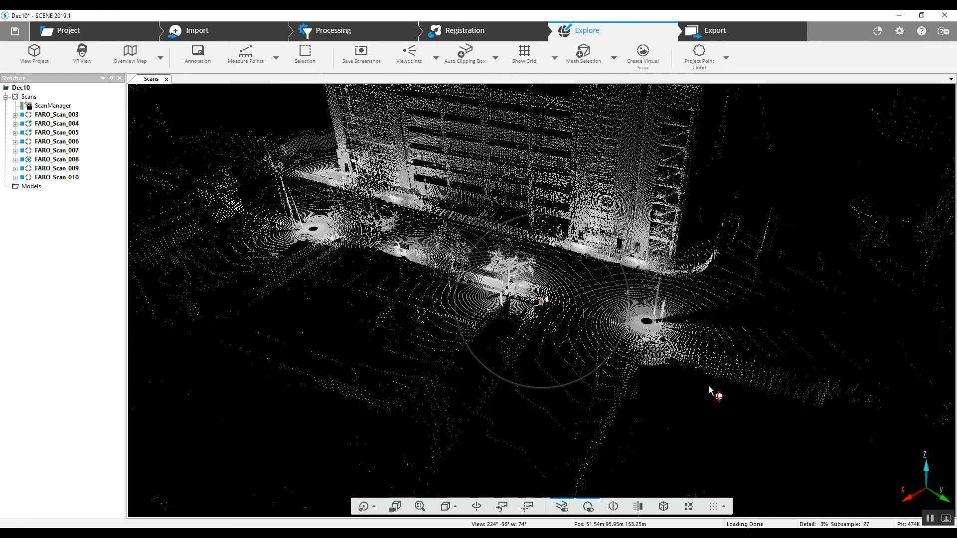
# Step: Apply the pictures to the whole Scans group to colour the point clouds of all the scans
pyautogui.moveTo(709, 391); pyautogui.dragTo(543, 299)
pyautogui.scroll(10, 592, 303)
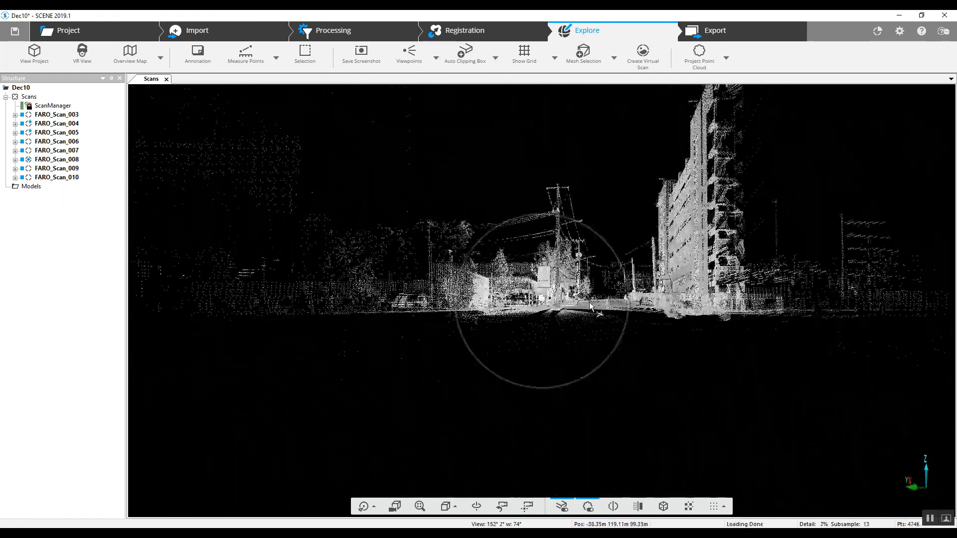
pyautogui.scroll(10, 591, 303)
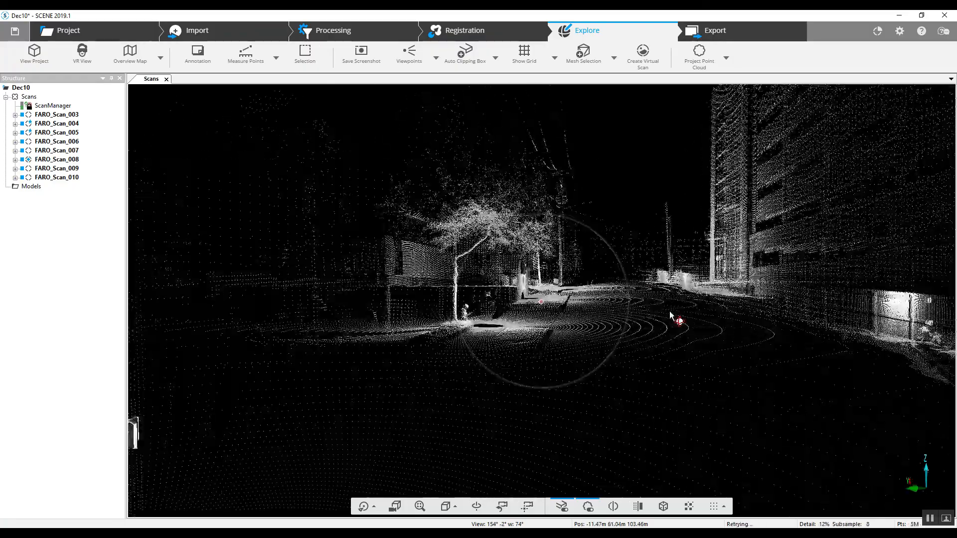
pyautogui.moveTo(671, 314); pyautogui.dragTo(738, 382)
pyautogui.moveTo(737, 383); pyautogui.dragTo(411, 264, button='right')
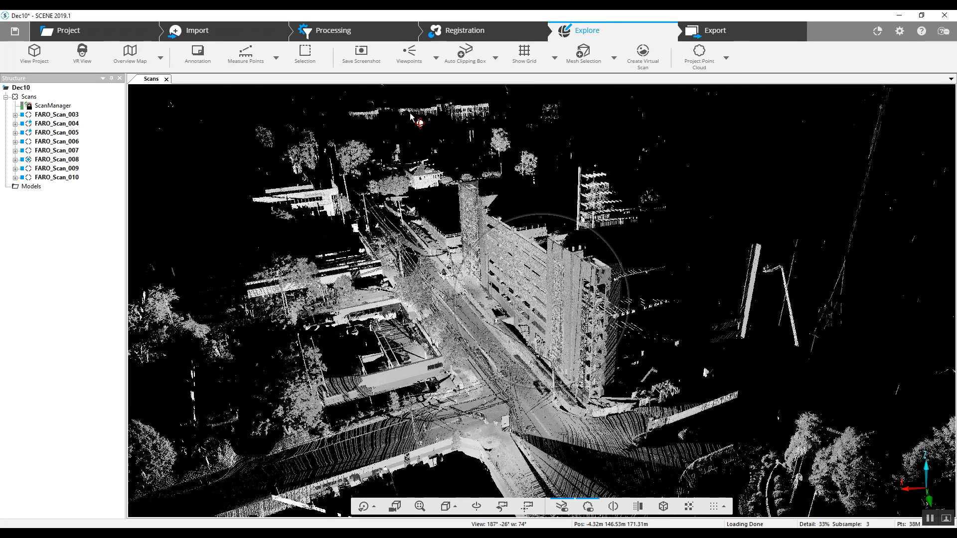
pyautogui.click(29, 97)
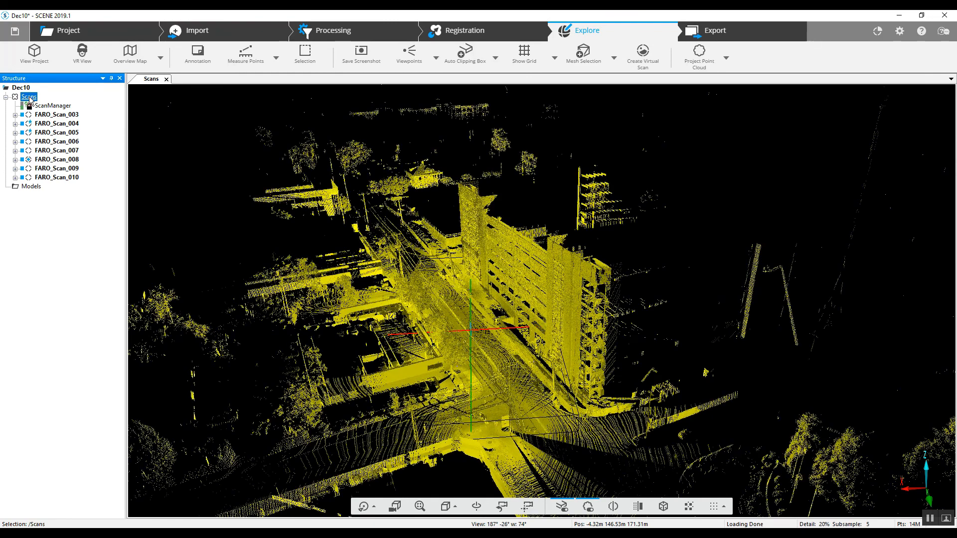
pyautogui.rightClick(29, 97)
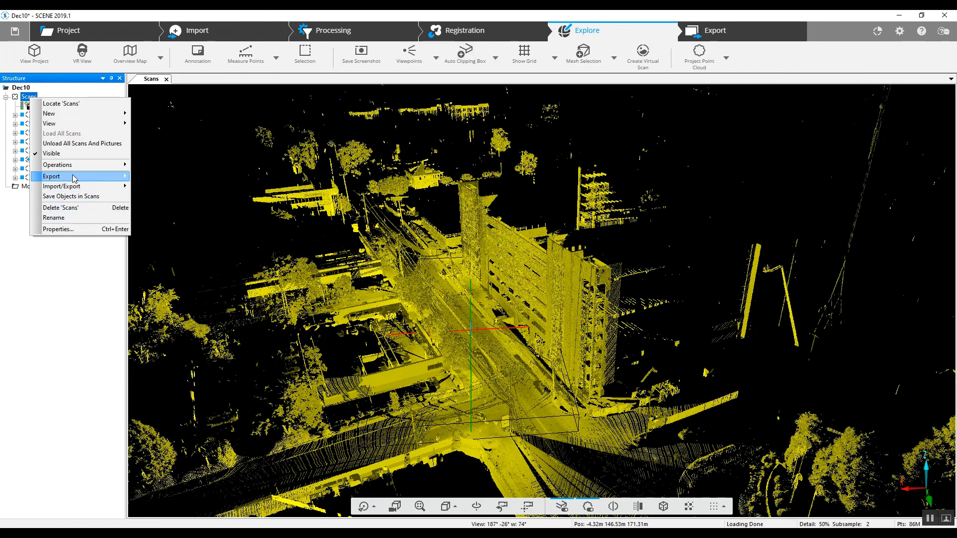
pyautogui.moveTo(75, 170)
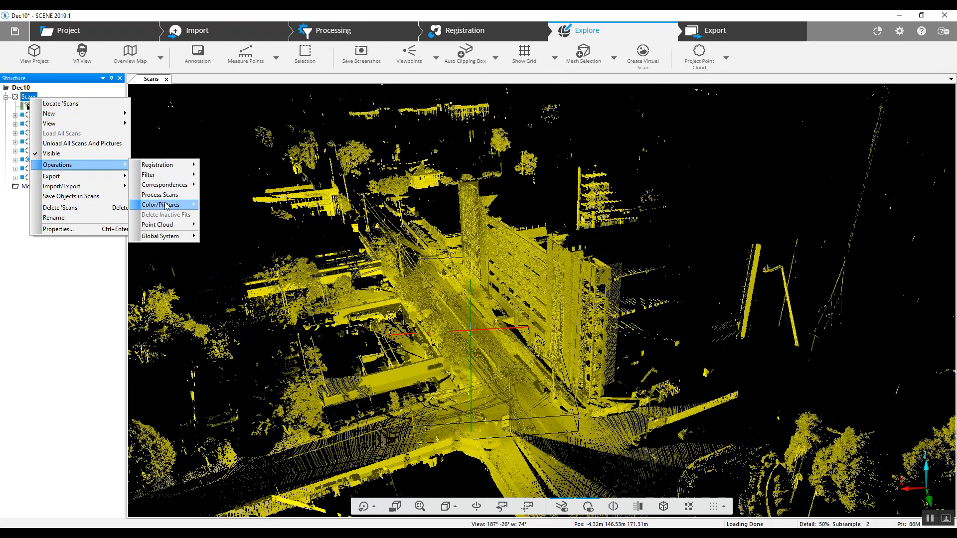
pyautogui.moveTo(166, 205)
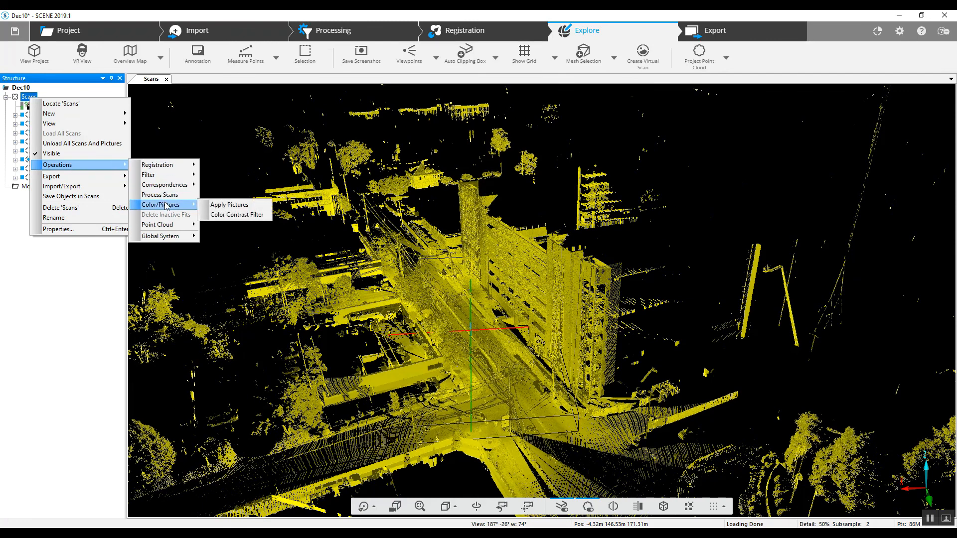
pyautogui.click(229, 205)
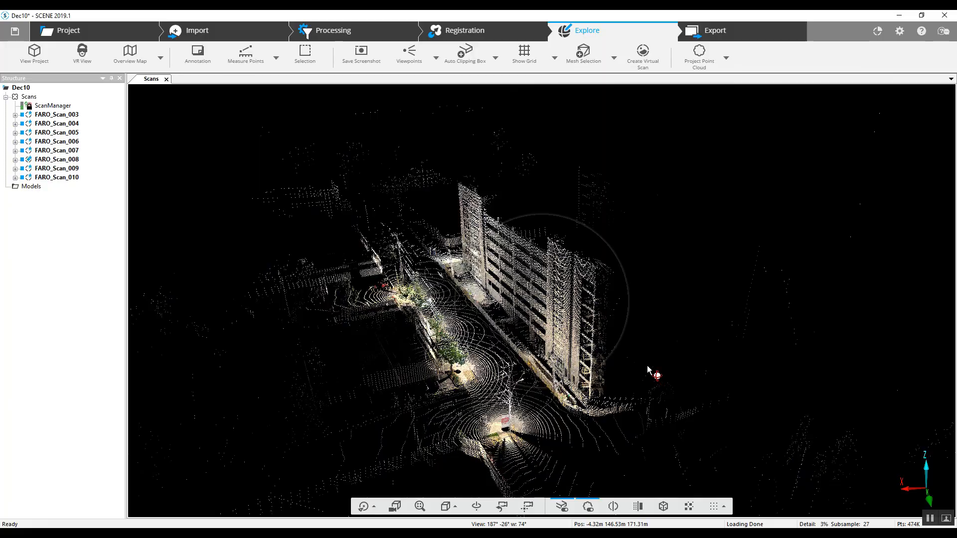
# Step: Examine the coloured point cloud along the street, the intersection and the building's fence for leftover traffic noise
pyautogui.scroll(5, 648, 370)
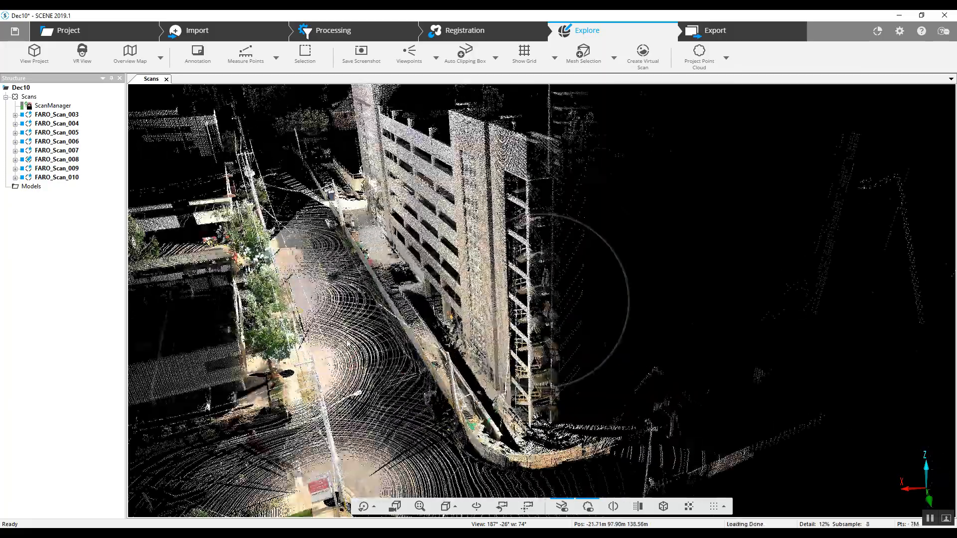
pyautogui.scroll(6, 595, 346)
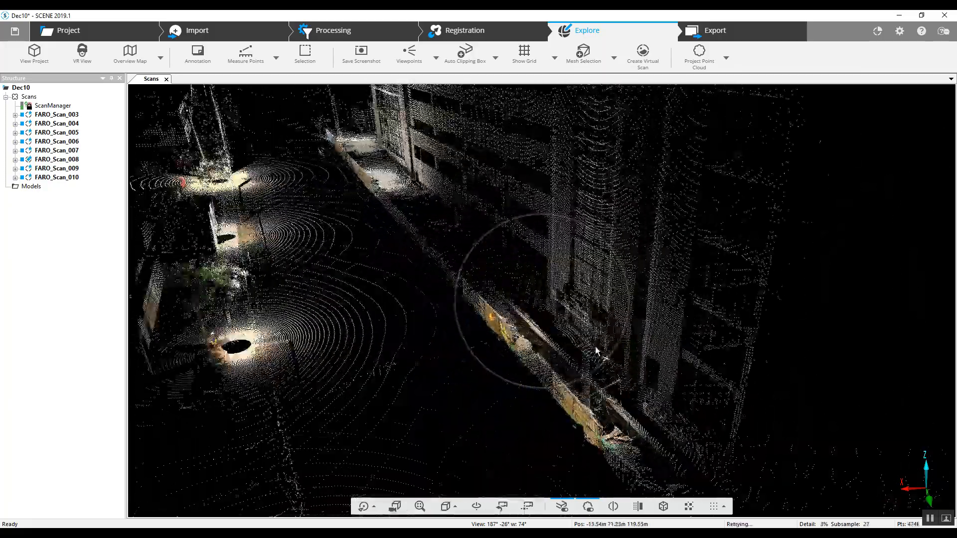
pyautogui.moveTo(595, 346); pyautogui.dragTo(499, 377)
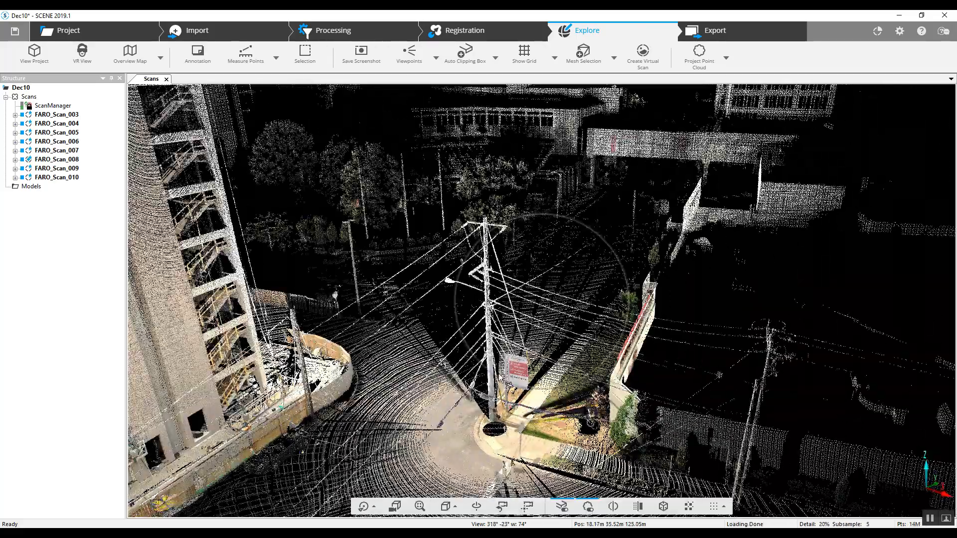
pyautogui.moveTo(548, 270); pyautogui.dragTo(554, 250, button='right')
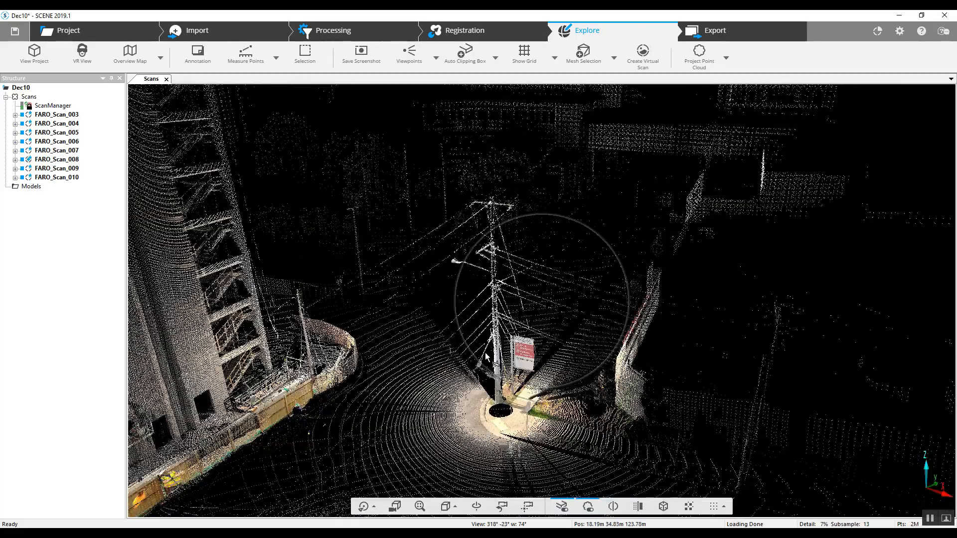
pyautogui.moveTo(487, 348); pyautogui.dragTo(551, 256, button='right')
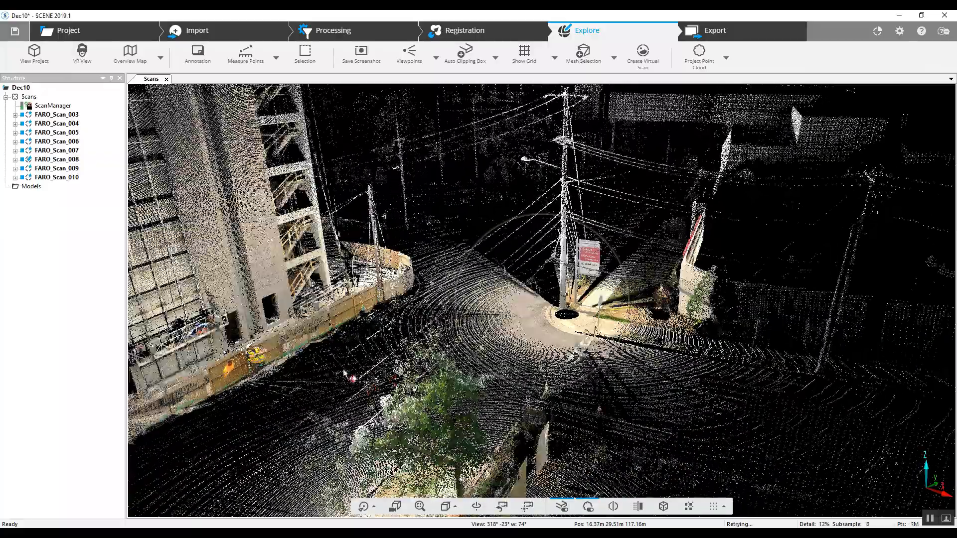
pyautogui.scroll(3, 333, 319)
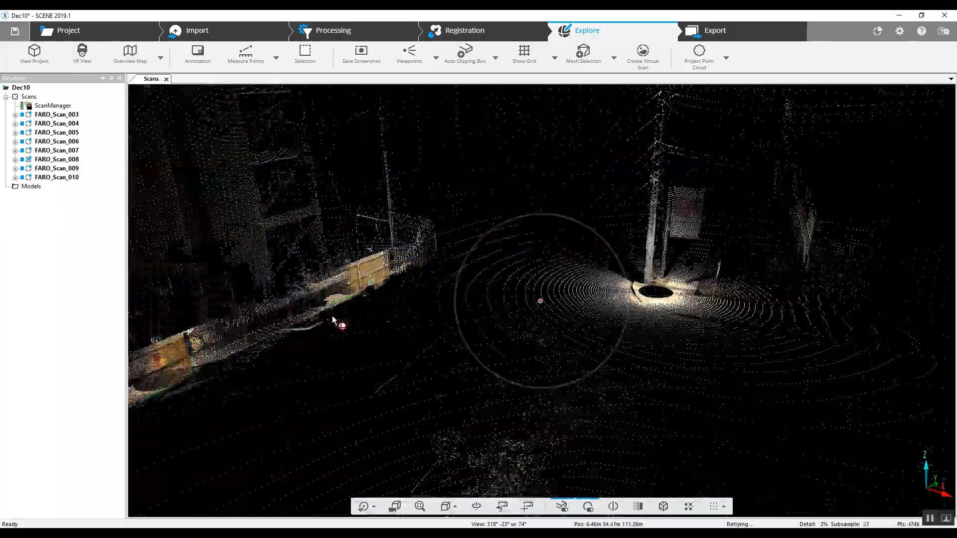
pyautogui.moveTo(333, 318); pyautogui.dragTo(256, 269)
pyautogui.moveTo(307, 328); pyautogui.dragTo(620, 189)
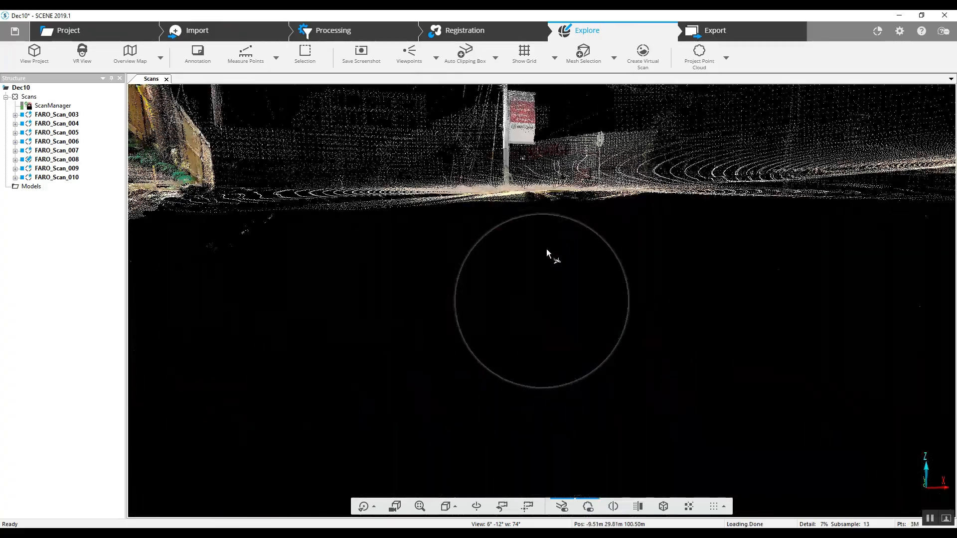
pyautogui.moveTo(347, 277); pyautogui.dragTo(344, 300)
pyautogui.moveTo(412, 174); pyautogui.dragTo(322, 414, button='middle')
pyautogui.moveTo(640, 400); pyautogui.dragTo(624, 288)
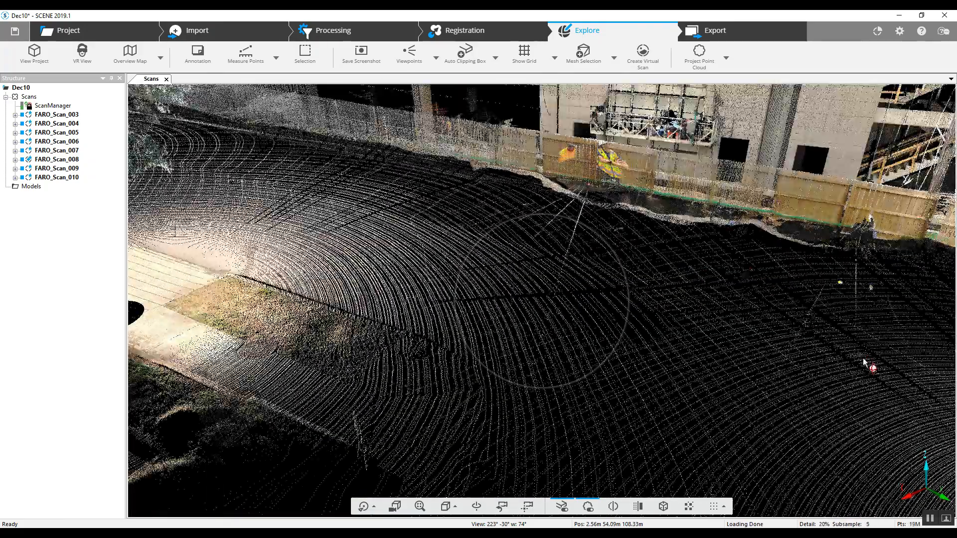